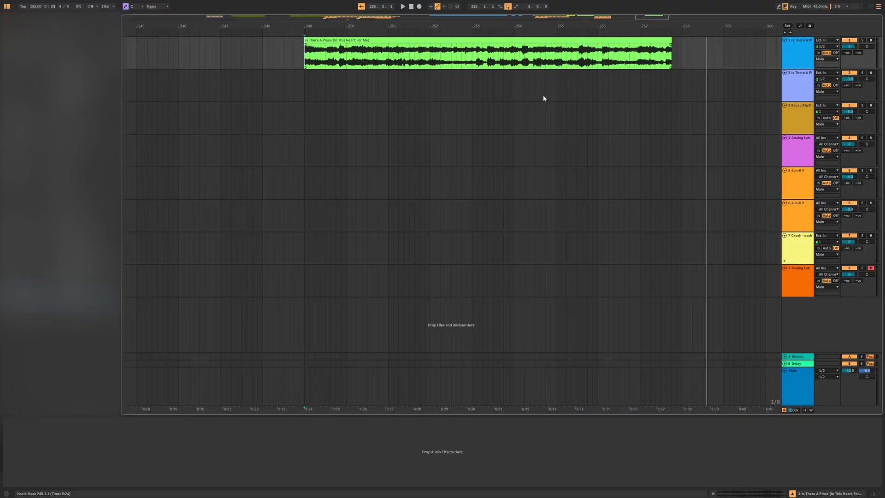
Play the sample clip on the first track from its start at bar 249.
{"action": "left_click", "coordinate": [512, 105]}
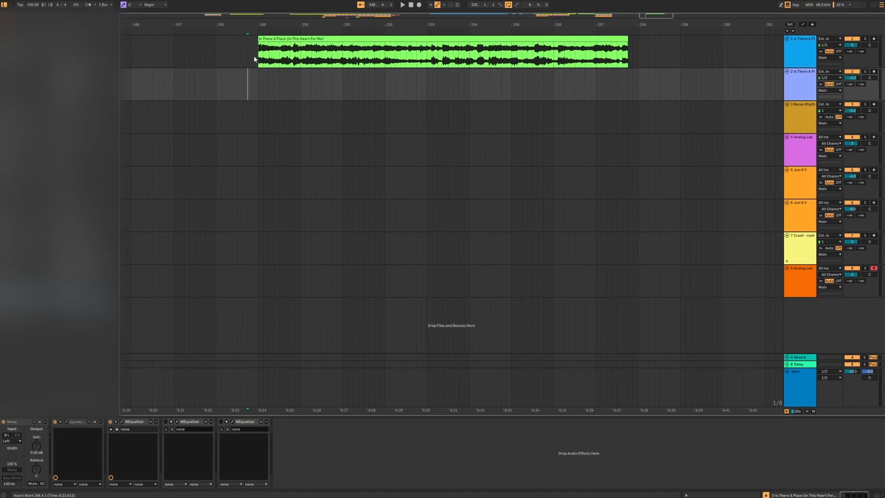
{"action": "left_click", "coordinate": [256, 56]}
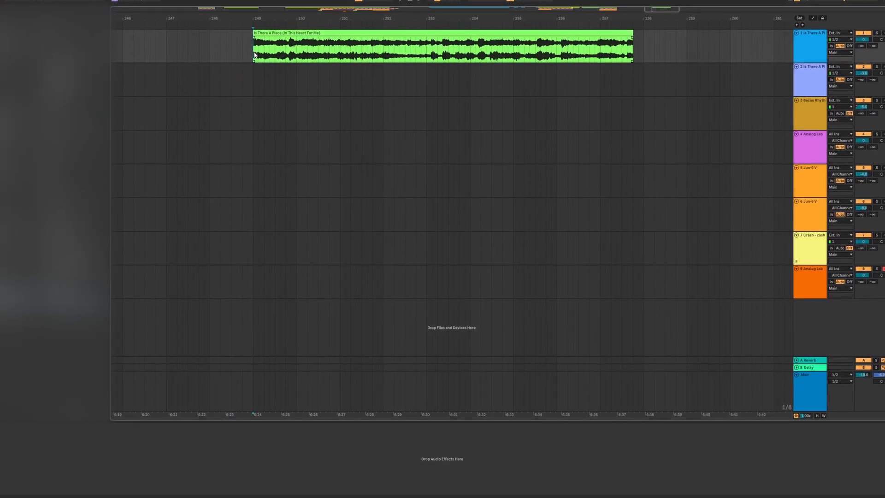
{"action": "key", "text": "space"}
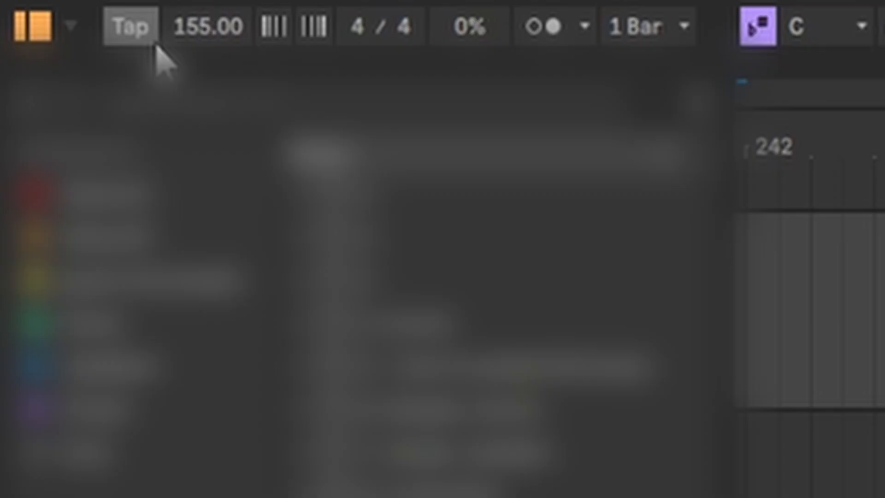
Tap out the sample's tempo, check it against the metronome and set the project tempo to 142 BPM.
{"action": "left_click", "coordinate": [26, 9]}
{"action": "left_click", "coordinate": [26, 10]}
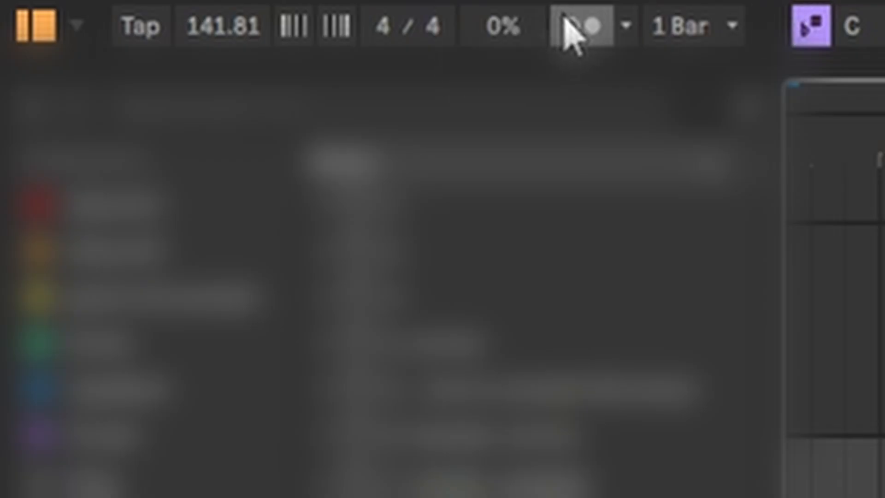
{"action": "left_click", "coordinate": [90, 7]}
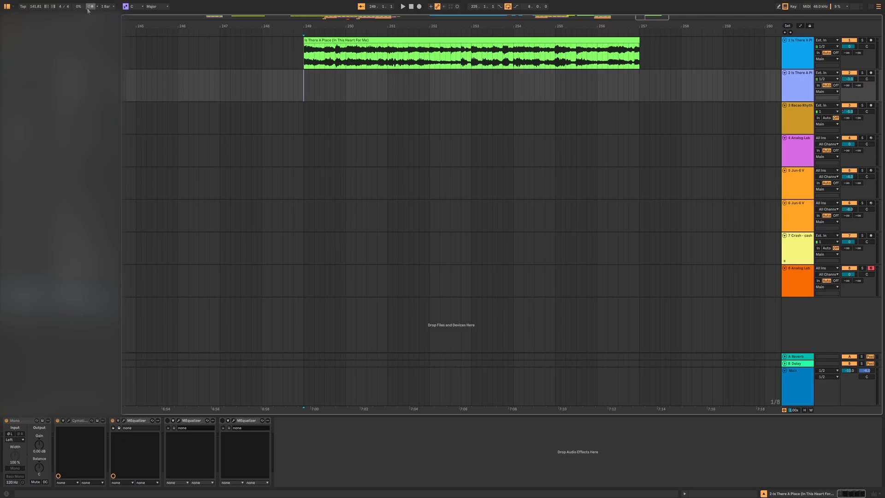
{"action": "key", "text": "space"}
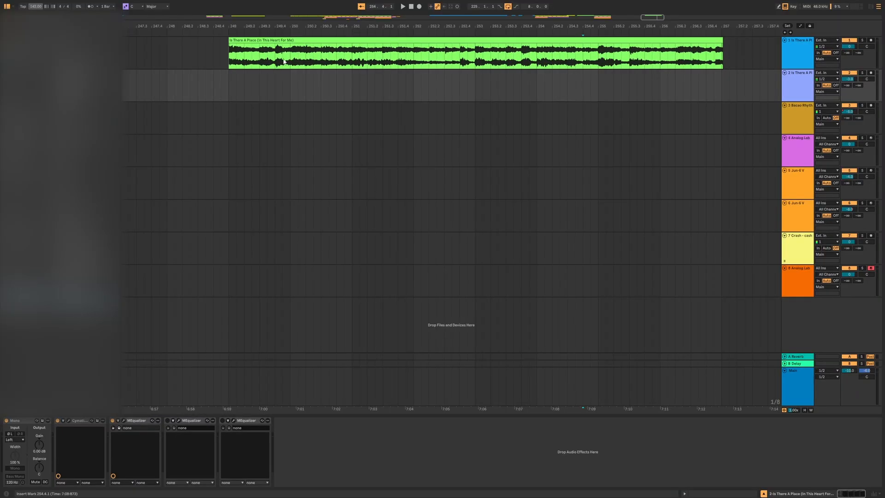
{"action": "key", "text": "Escape"}
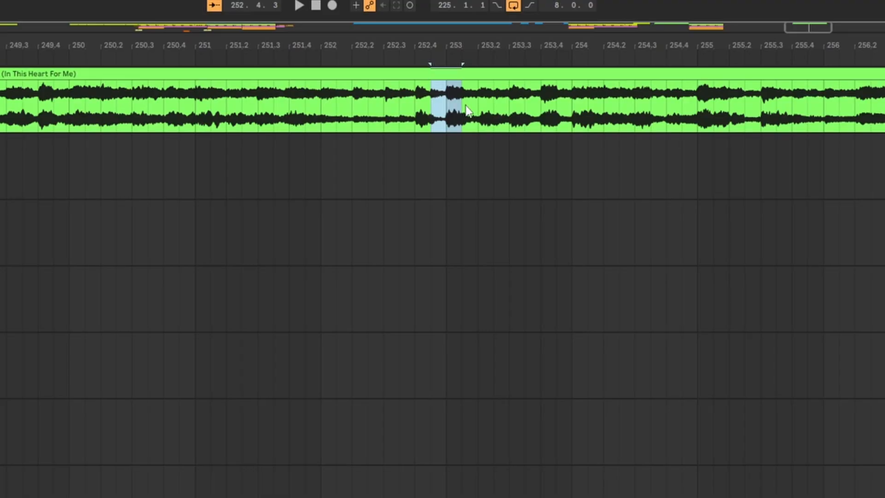
Examine how the sample's transients around bars 253 and 254 line up with the grid.
{"action": "key", "text": "plus"}
{"action": "key", "text": "plus"}
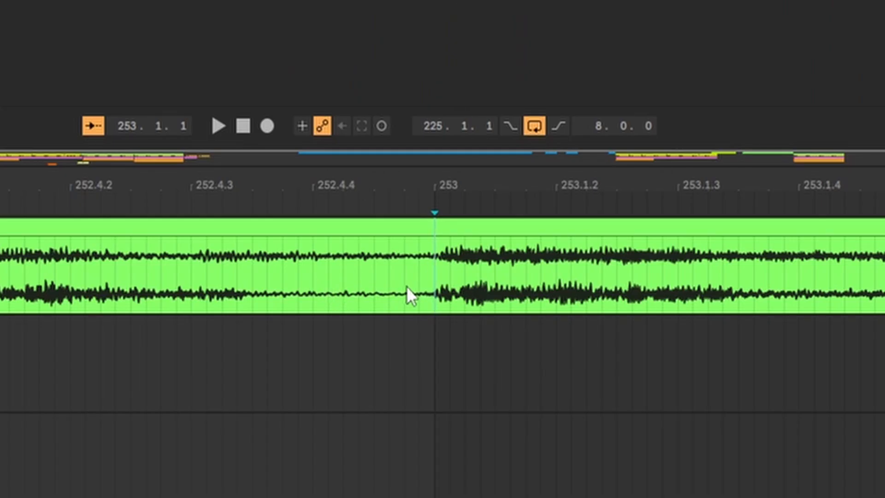
{"action": "left_click", "coordinate": [463, 59]}
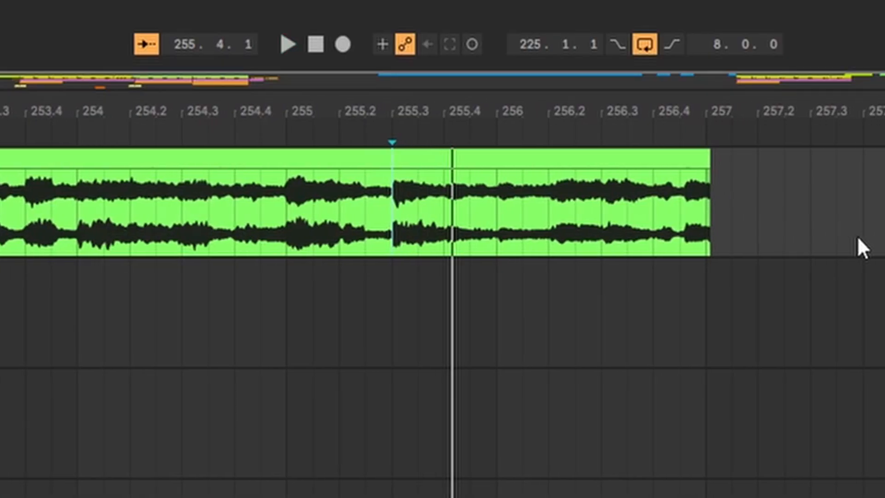
{"action": "left_click_drag", "start_coordinate": [436, 288], "coordinate": [455, 289]}
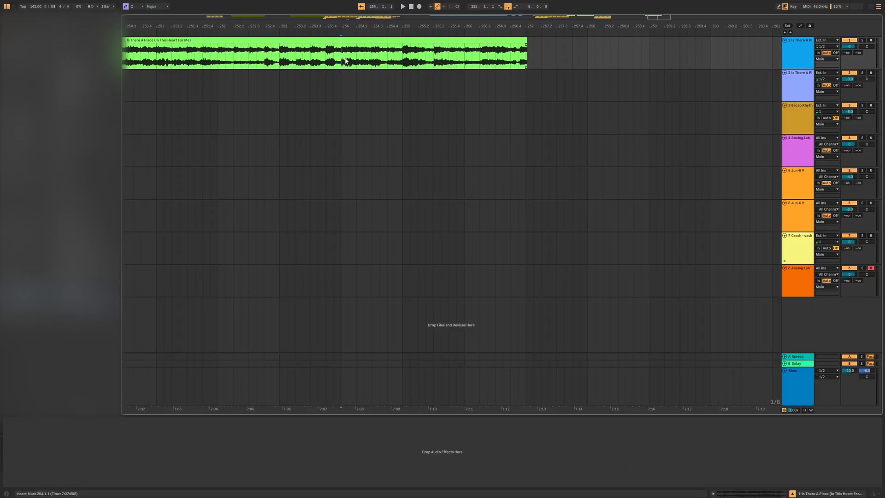
{"action": "key", "text": "minus"}
{"action": "left_click_drag", "start_coordinate": [379, 27], "coordinate": [599, 41]}
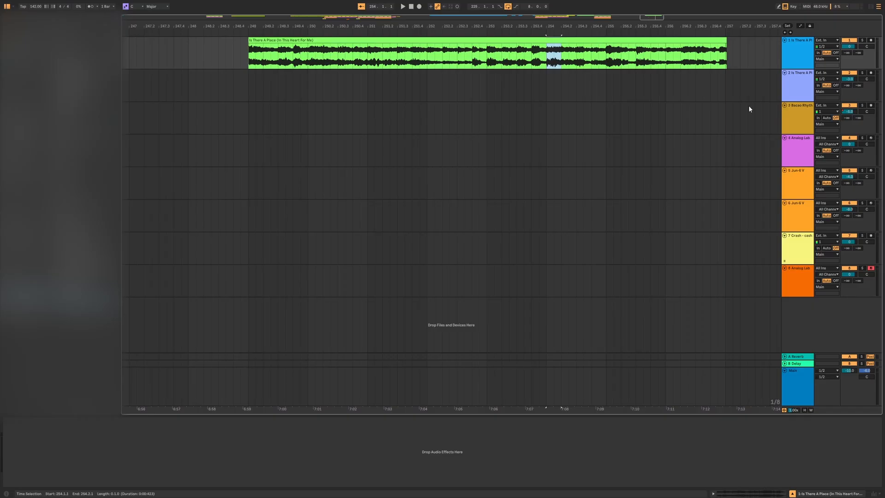
Examine the transients from bar 255 to the end of the sample clip against the grid lines.
{"action": "left_click", "coordinate": [721, 107]}
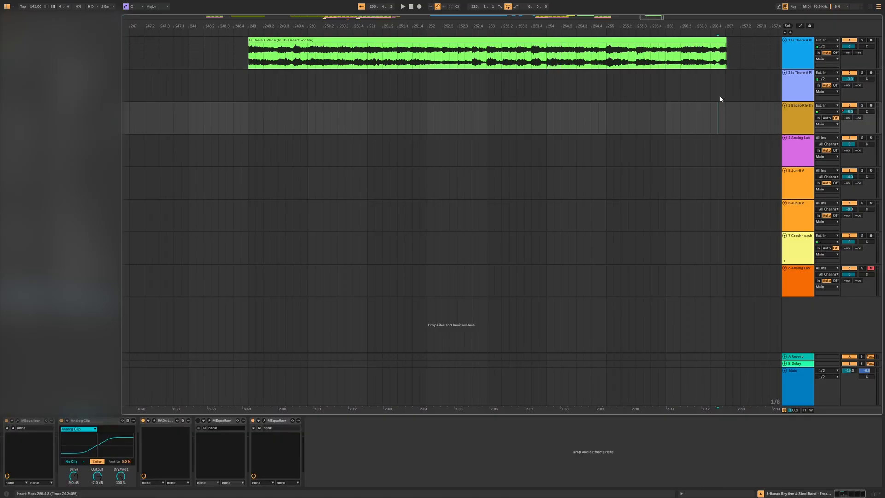
{"action": "left_click_drag", "start_coordinate": [672, 56], "coordinate": [661, 65]}
{"action": "key", "text": "plus"}
{"action": "key", "text": "plus"}
{"action": "key", "text": "plus"}
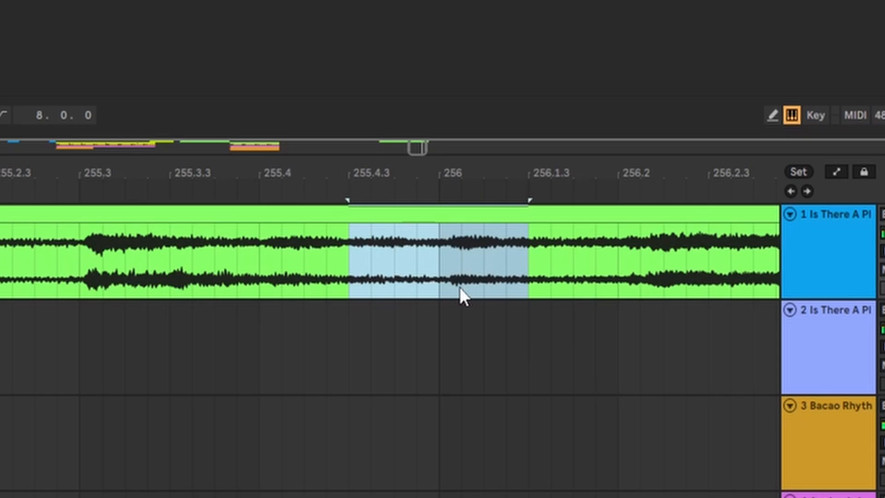
{"action": "left_click_drag", "start_coordinate": [99, 253], "coordinate": [57, 263]}
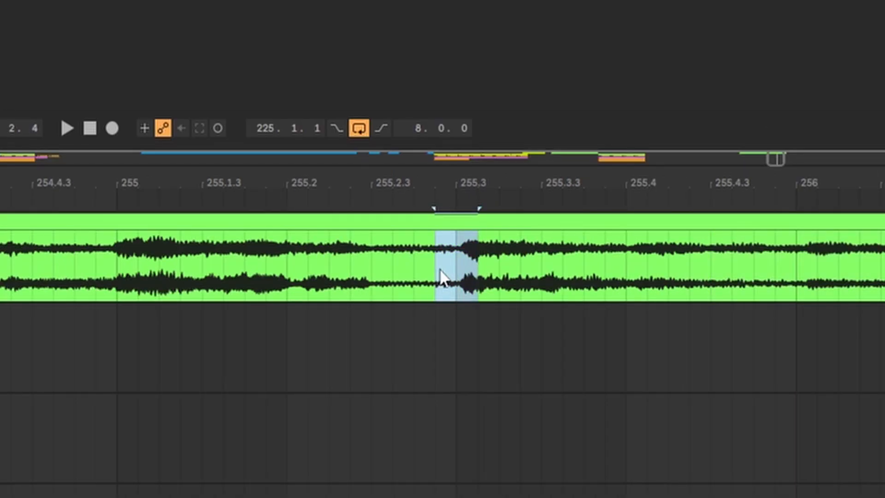
{"action": "key", "text": "minus"}
{"action": "left_click_drag", "start_coordinate": [772, 272], "coordinate": [731, 281]}
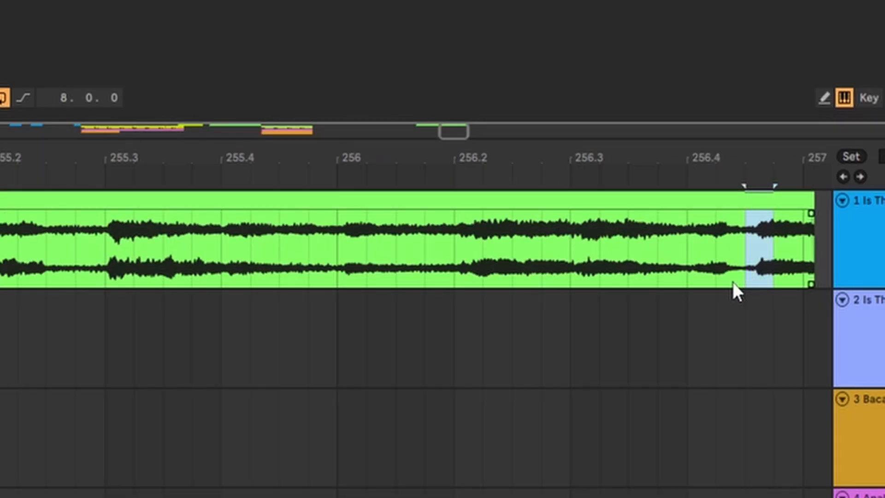
{"action": "left_click_drag", "start_coordinate": [445, 131], "coordinate": [399, 136]}
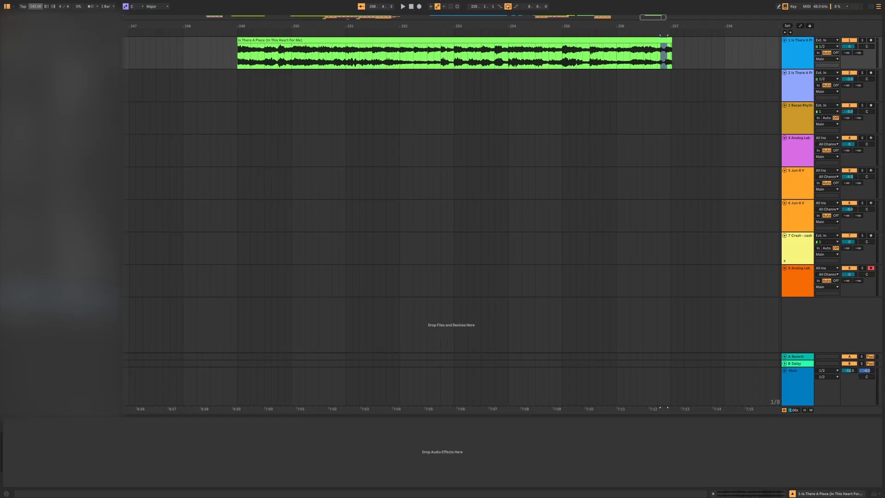
Set the project tempo to 141.5 BPM and play the sample from its start.
{"action": "type", "text": "141"}
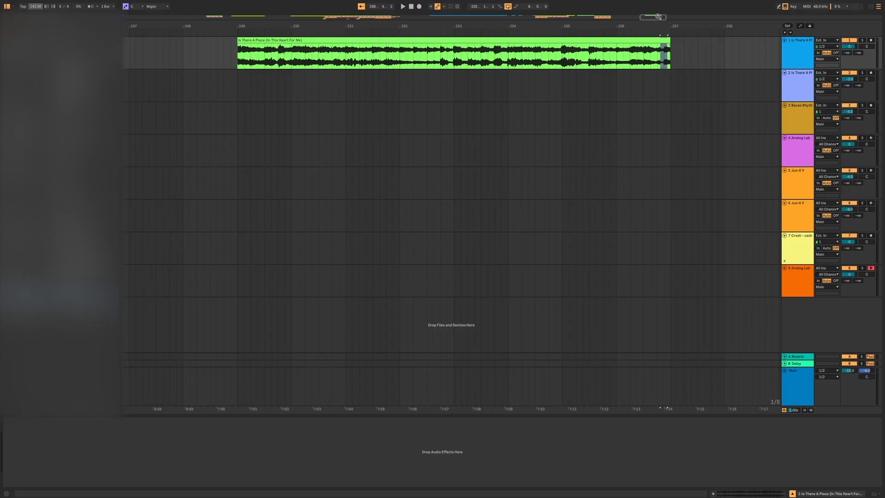
{"action": "left_click_drag", "start_coordinate": [658, 17], "coordinate": [659, 17]}
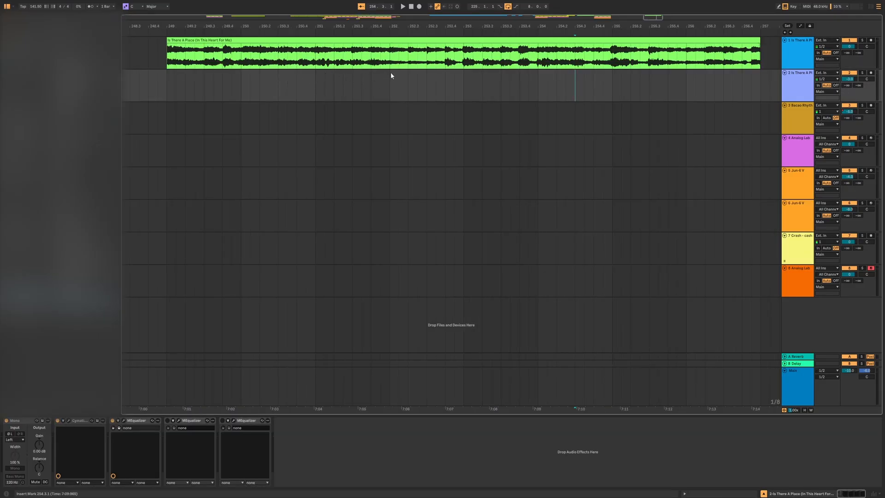
{"action": "left_click", "coordinate": [171, 55]}
{"action": "key", "text": "space"}
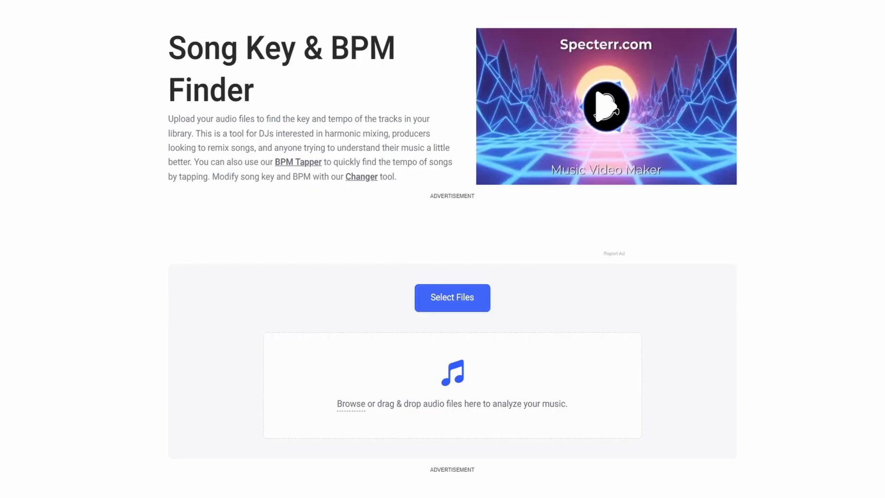
Analyze the song's tempo with the online Song Key & BPM Finder and set the project tempo to 143 BPM.
{"action": "left_click_drag", "start_coordinate": [693, 342], "coordinate": [636, 420]}
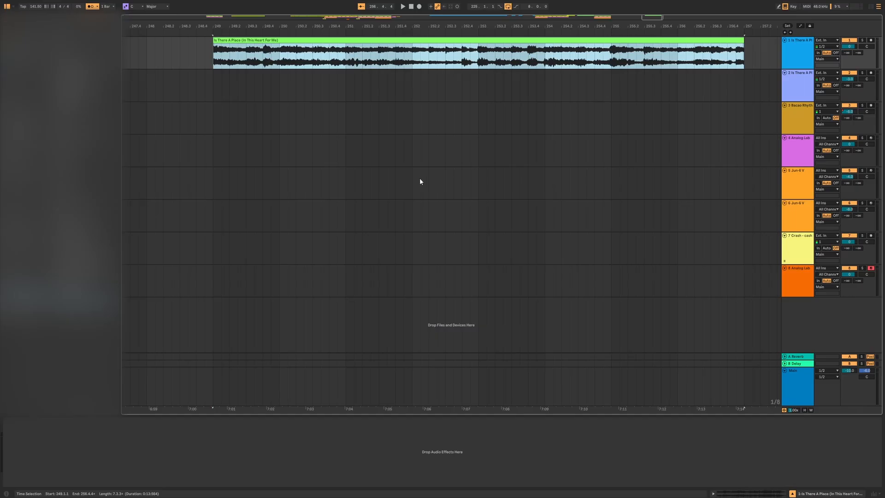
{"action": "left_click", "coordinate": [420, 182]}
{"action": "left_click", "coordinate": [36, 6]}
{"action": "type", "text": "143"}
{"action": "key", "text": "Return"}
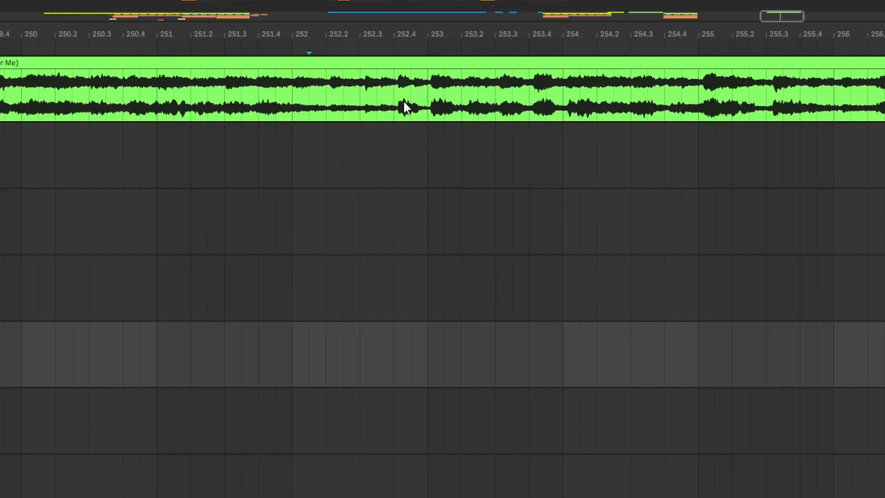
Inspect the transient at bar 253 and play the sample from bar 249 to check its timing.
{"action": "left_click_drag", "start_coordinate": [404, 105], "coordinate": [464, 106]}
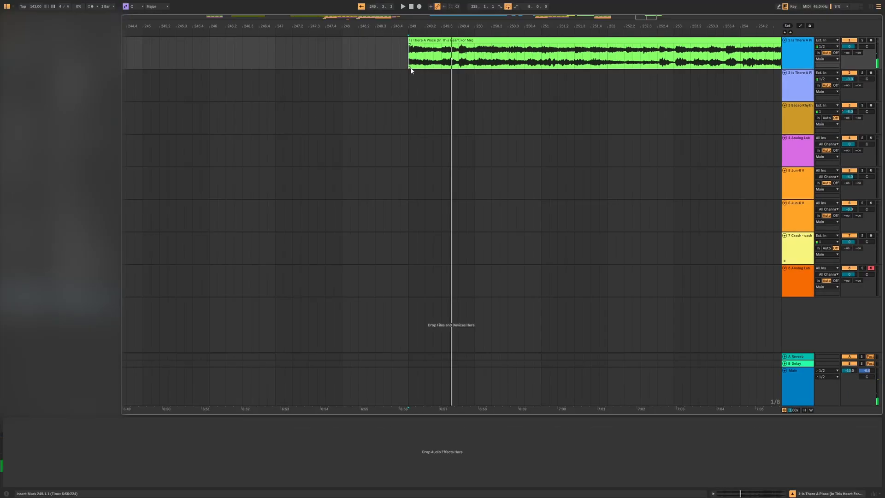
{"action": "key", "text": "space"}
{"action": "key", "text": "space"}
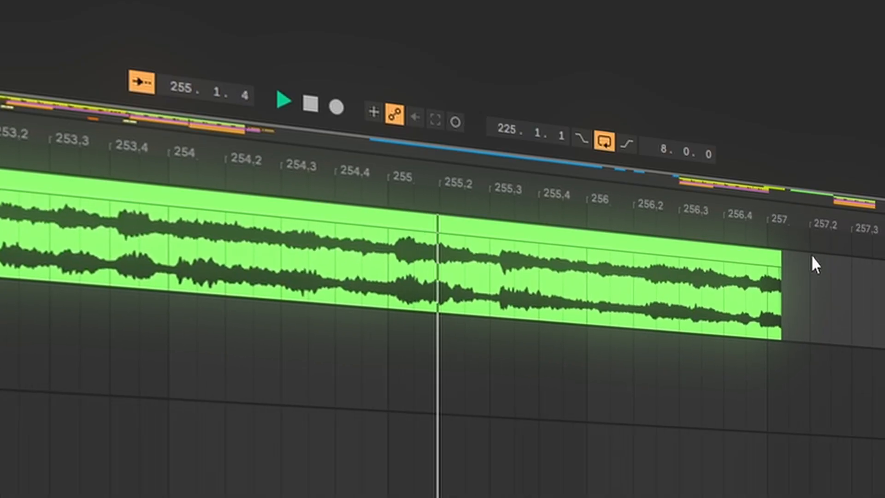
{"action": "key", "text": "space"}
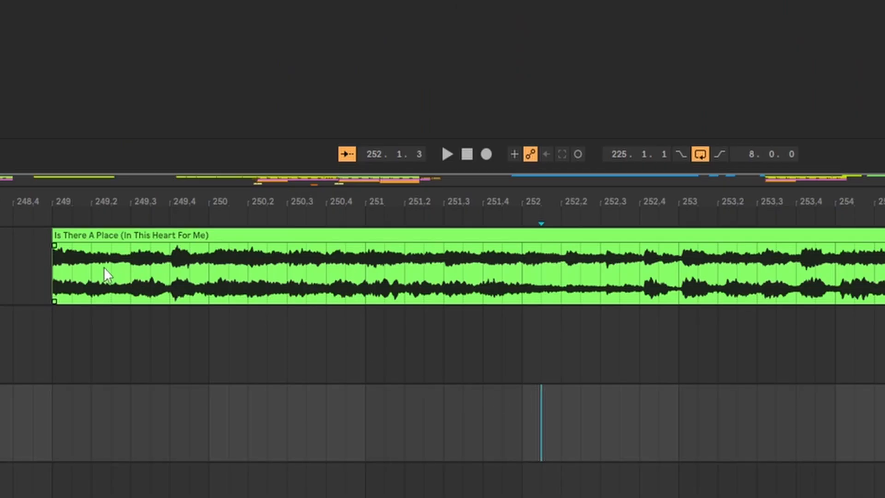
Split off the first eighth note of every bar in the sample as red slices and play the clip from bar 249.
{"action": "left_click", "coordinate": [52, 277]}
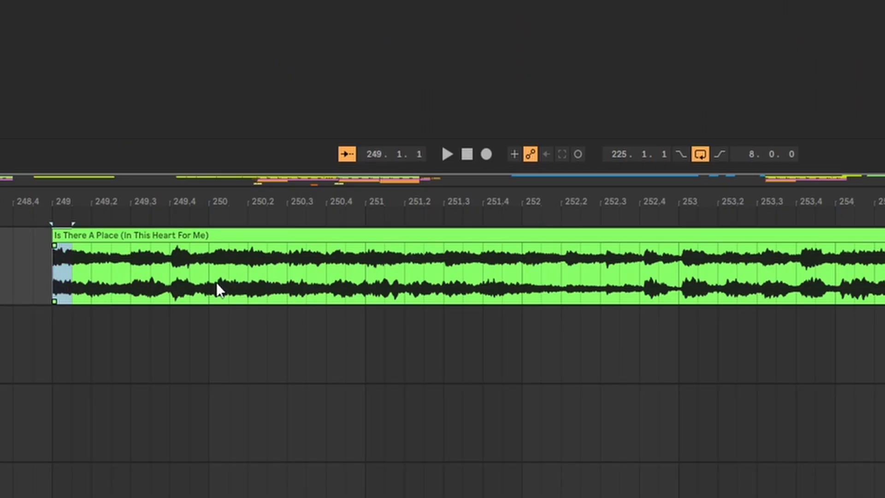
{"action": "left_click", "coordinate": [218, 282]}
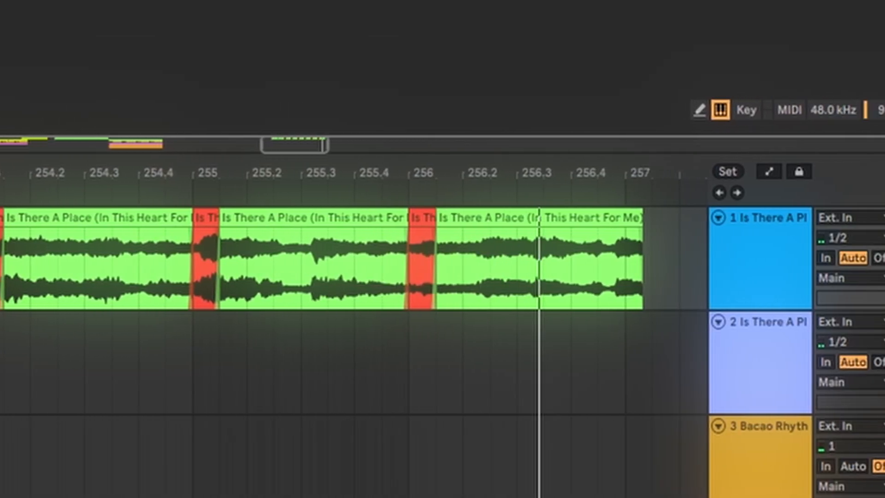
{"action": "key", "text": "space"}
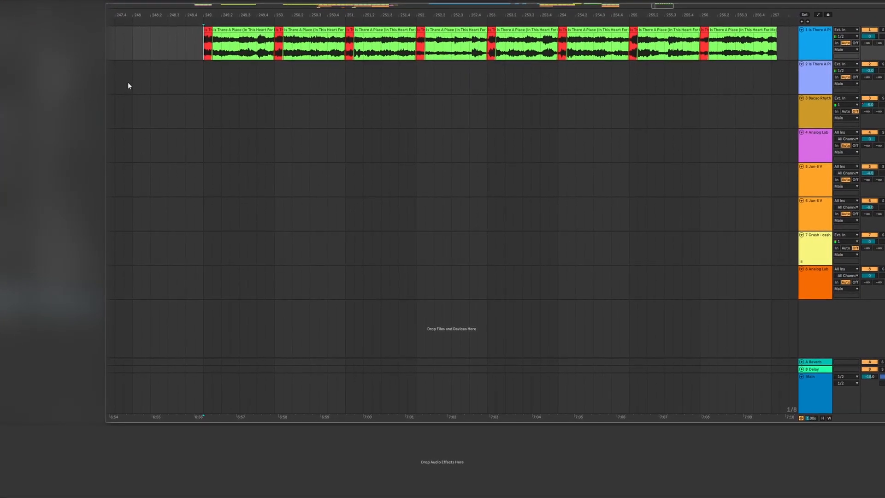
{"action": "key", "text": "space"}
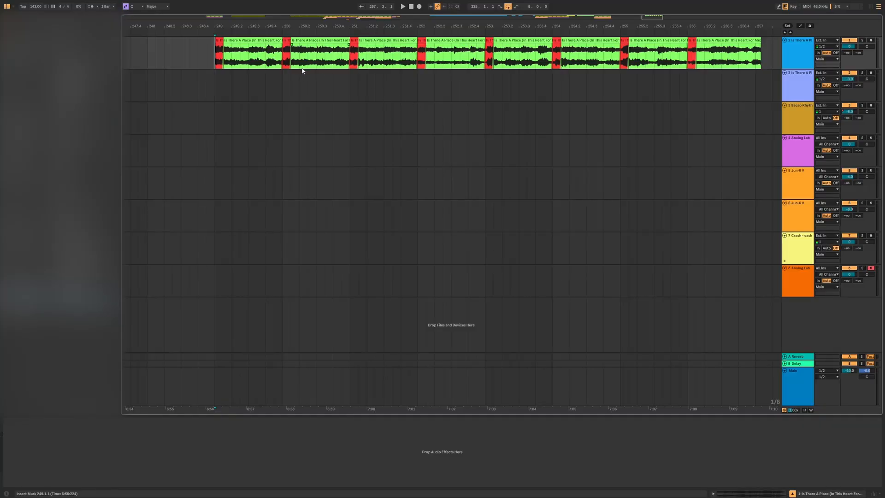
Extend the green segments over every second red slice, leaving slices at bars 249, 251, 253 and 255, and play the result.
{"action": "left_click", "coordinate": [277, 38]}
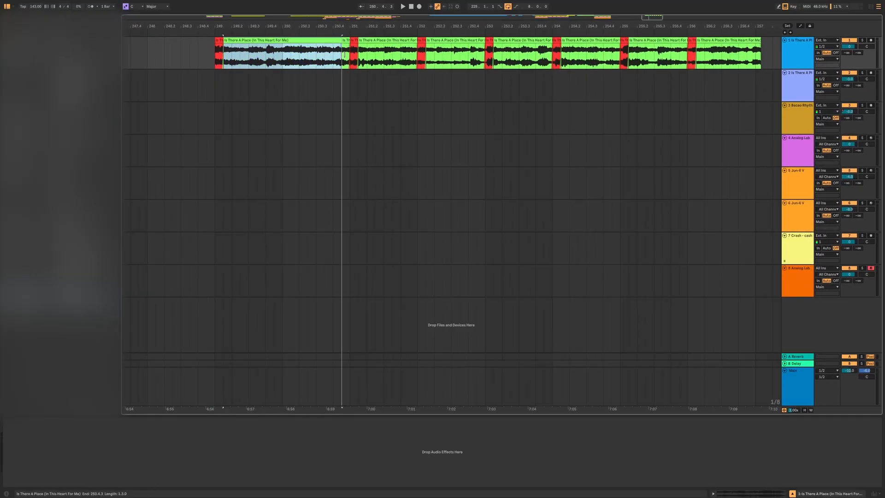
{"action": "left_click_drag", "start_coordinate": [344, 54], "coordinate": [353, 55]}
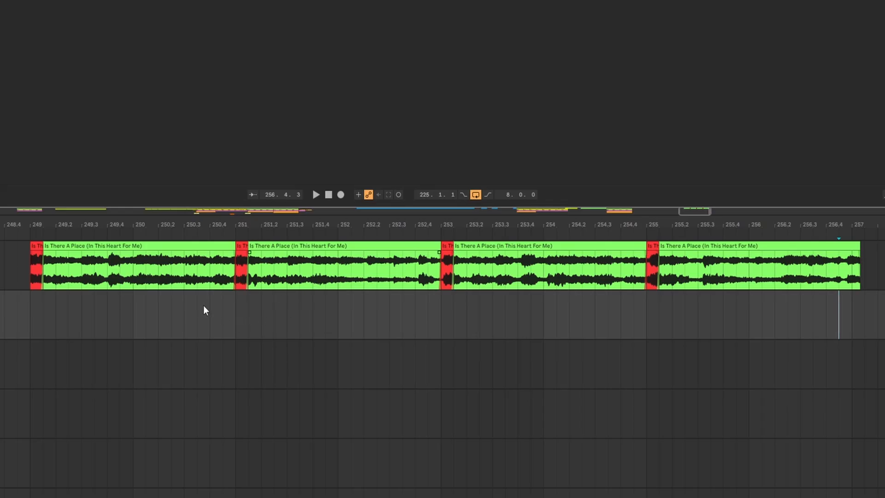
{"action": "left_click", "coordinate": [29, 272]}
{"action": "key", "text": "space"}
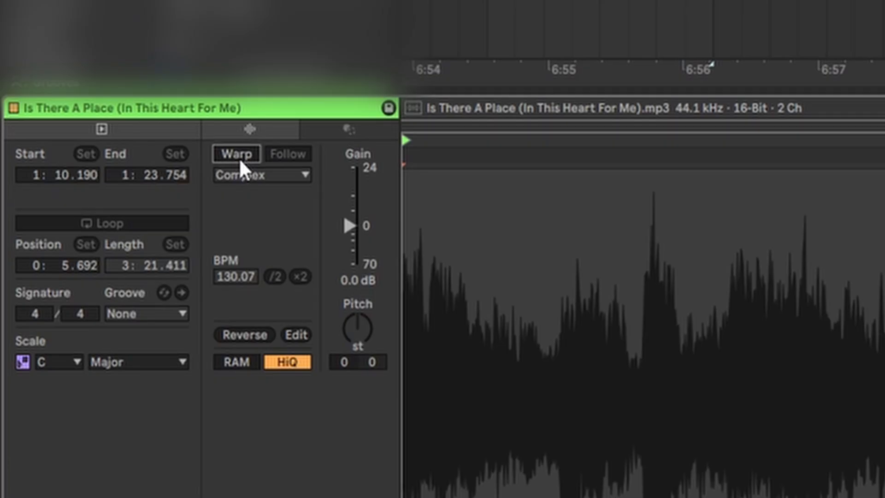
Turn on warping for the sample clip and inspect the waveform around the warp marker at 1.1.1.
{"action": "left_click", "coordinate": [72, 189]}
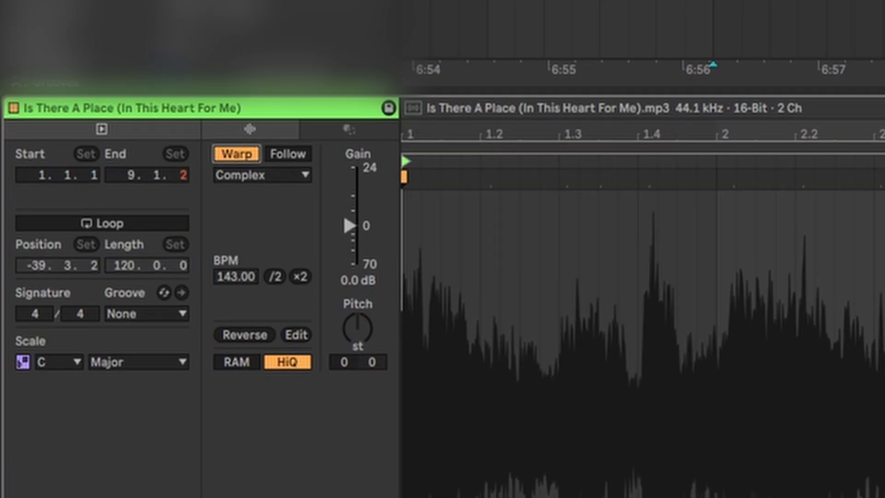
{"action": "left_click_drag", "start_coordinate": [287, 276], "coordinate": [261, 276]}
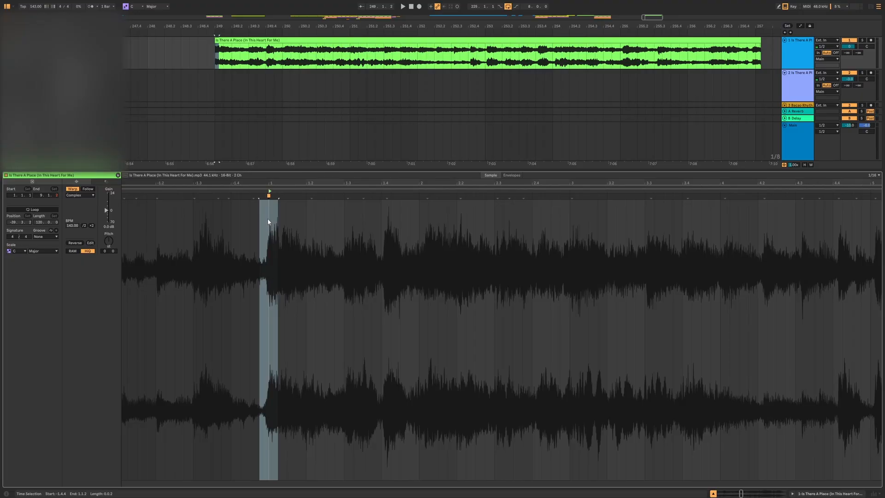
{"action": "mouse_move", "coordinate": [268, 184]}
{"action": "left_mouse_down"}
{"action": "mouse_move", "coordinate": [268, 193]}
{"action": "mouse_move", "coordinate": [311, 207]}
{"action": "left_mouse_up"}
{"action": "left_click", "coordinate": [312, 211]}
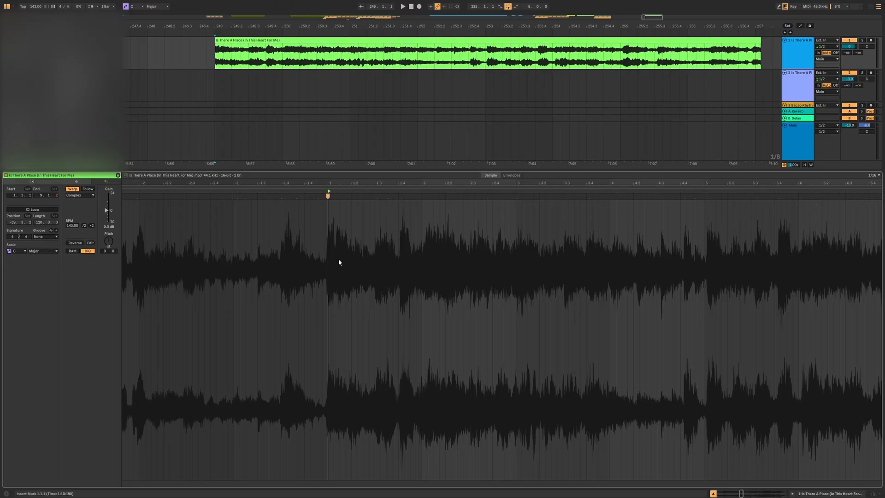
{"action": "left_click", "coordinate": [265, 282]}
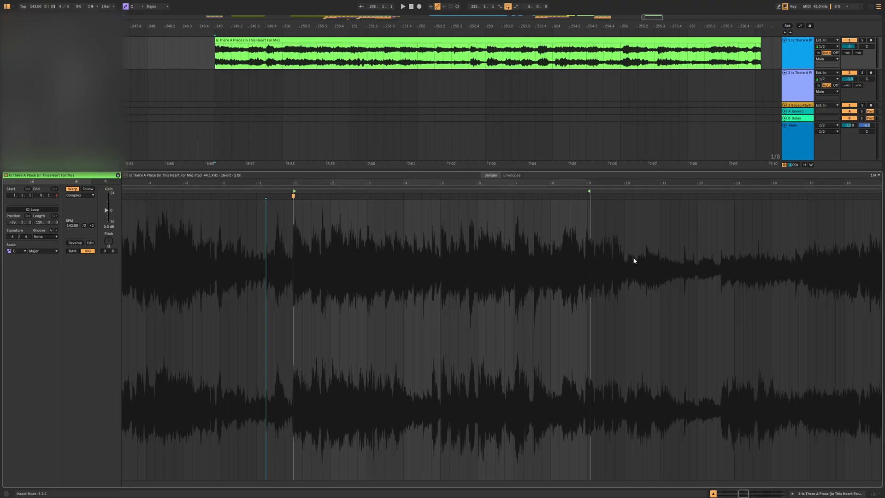
Place a warp marker on the transient just past the end of the sample loop and align it to 9.1.1.
{"action": "left_click_drag", "start_coordinate": [586, 244], "coordinate": [602, 307]}
{"action": "left_click", "coordinate": [601, 304]}
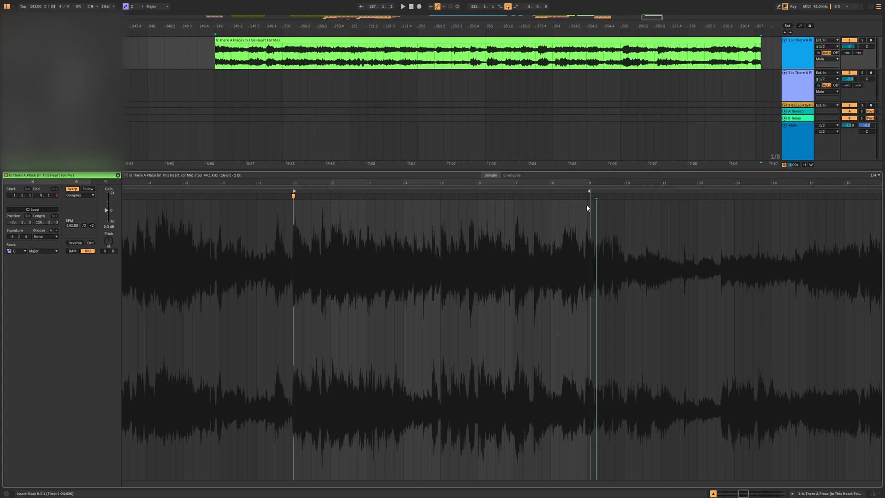
{"action": "key", "text": "plus"}
{"action": "key", "text": "plus"}
{"action": "key", "text": "plus"}
{"action": "key", "text": "plus"}
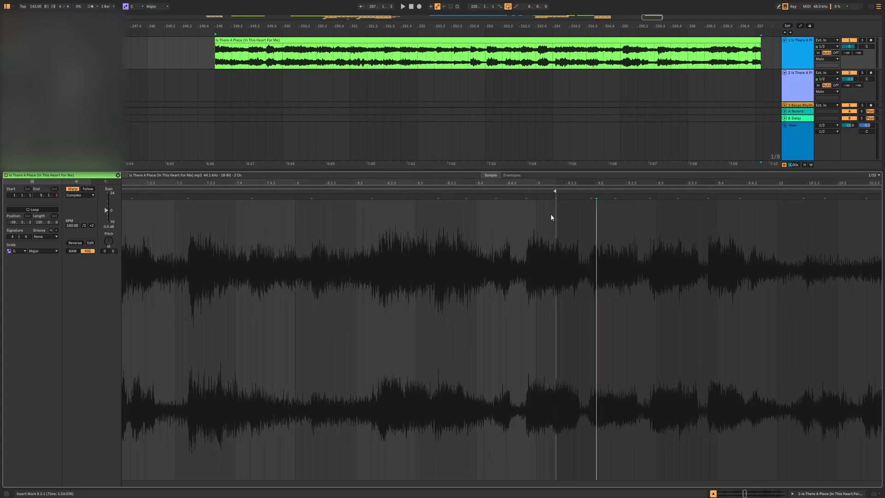
{"action": "double_click", "coordinate": [551, 212]}
{"action": "left_click_drag", "start_coordinate": [551, 213], "coordinate": [537, 214]}
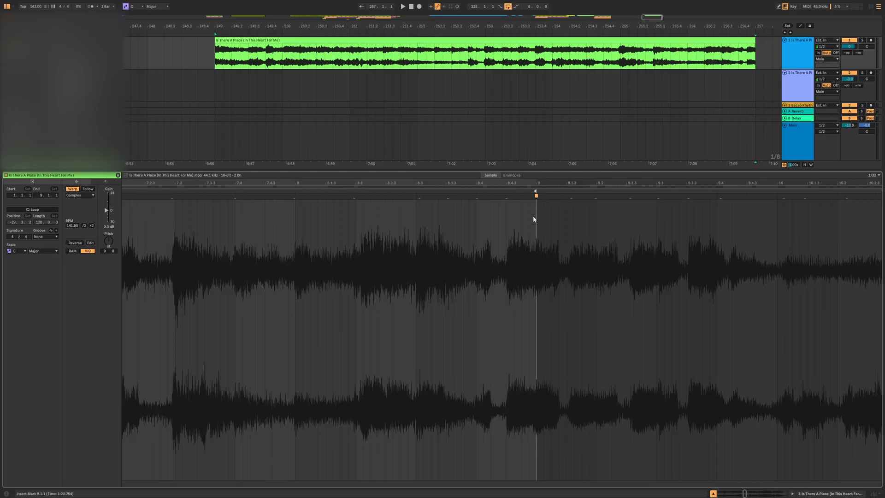
Select the sample between the warp markers at 1.1.1 and 9.1.1 and play it.
{"action": "scroll", "coordinate": [539, 240], "scroll_direction": "down", "scroll_amount": 5}
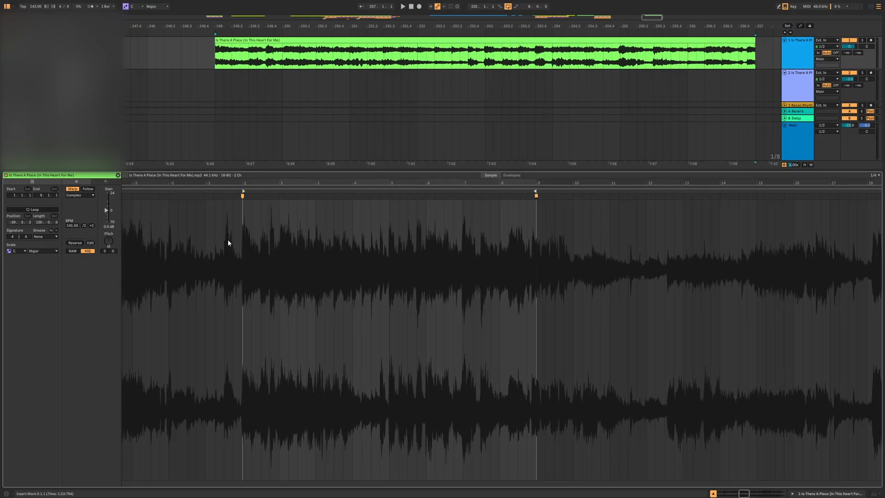
{"action": "left_click_drag", "start_coordinate": [244, 217], "coordinate": [537, 371]}
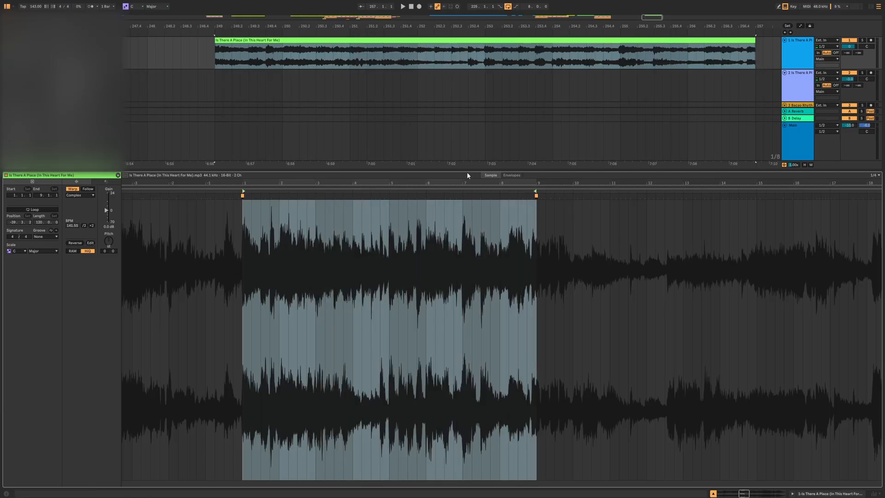
{"action": "key", "text": "space"}
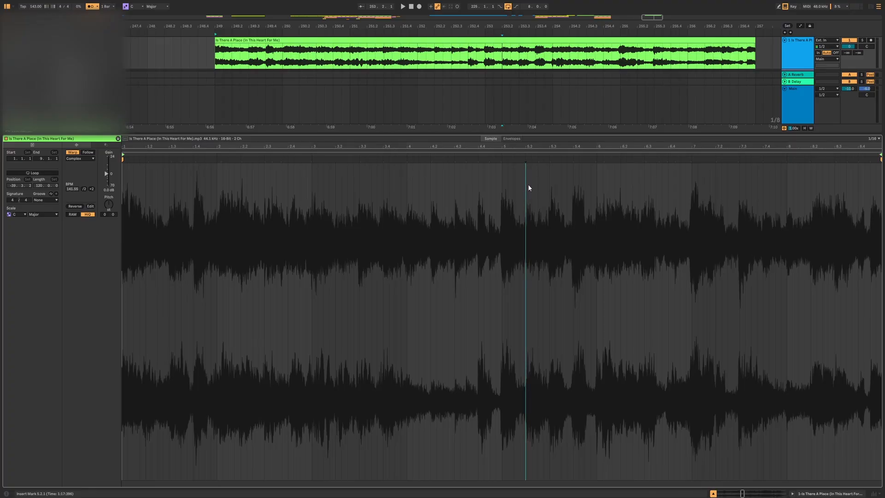
Try the Re-Pitch warp mode on the sample clip, and return it to Complex.
{"action": "left_click", "coordinate": [89, 160]}
{"action": "left_click", "coordinate": [87, 180]}
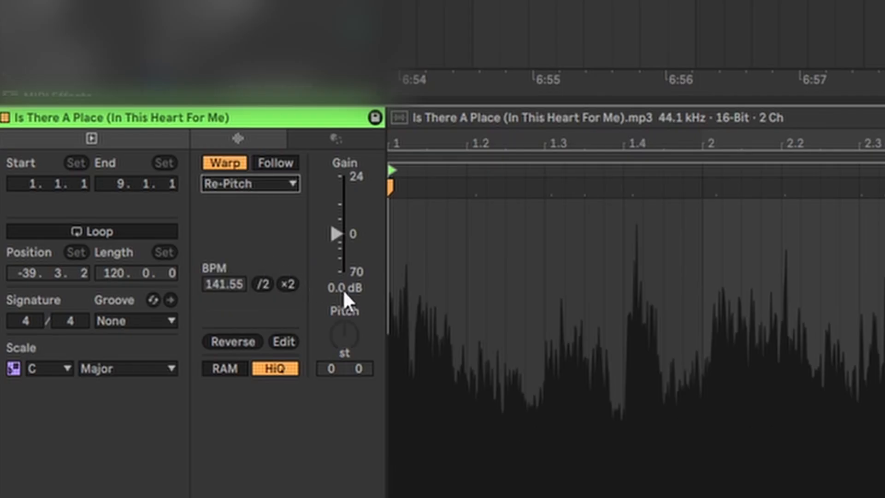
{"action": "left_click_drag", "start_coordinate": [534, 134], "coordinate": [533, 157]}
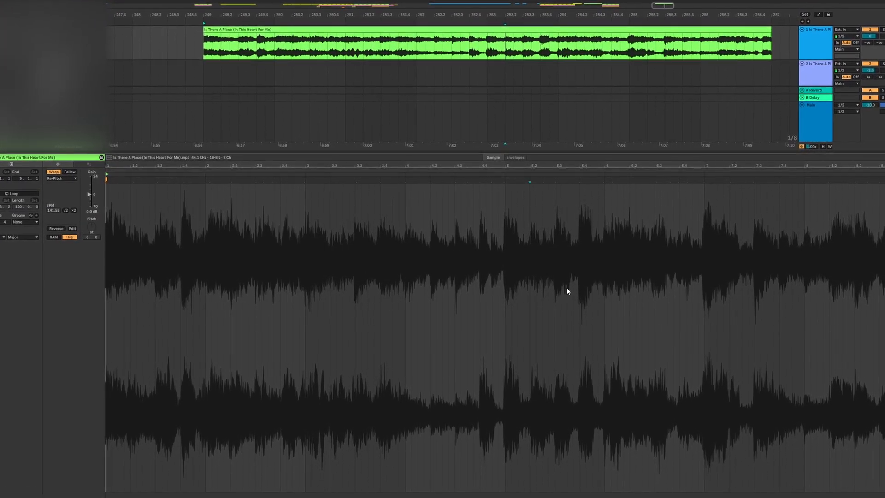
{"action": "key", "text": "minus"}
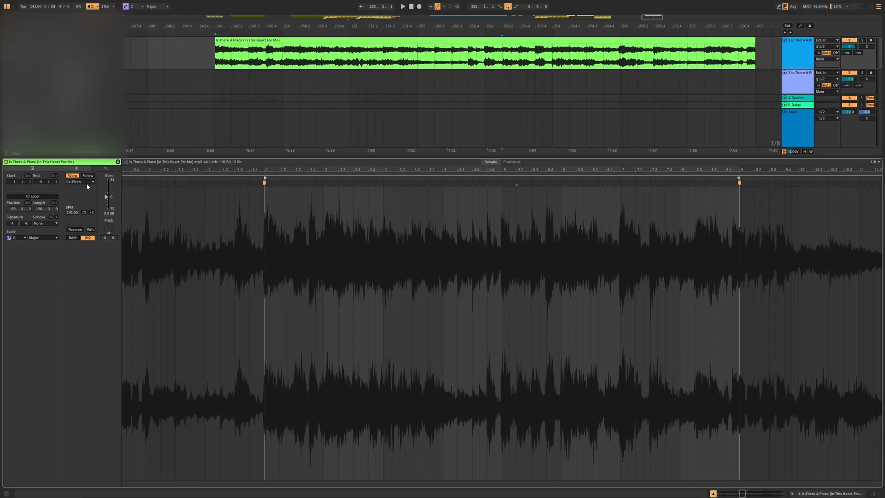
{"action": "left_click", "coordinate": [86, 181]}
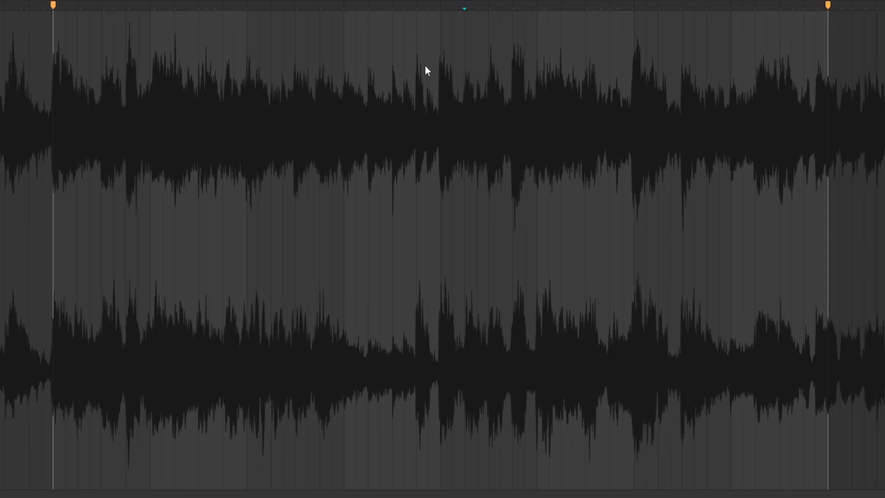
Inspect the transient at bar 5 of the sample and play the clip around it to check its timing.
{"action": "left_click_drag", "start_coordinate": [487, 226], "coordinate": [531, 256]}
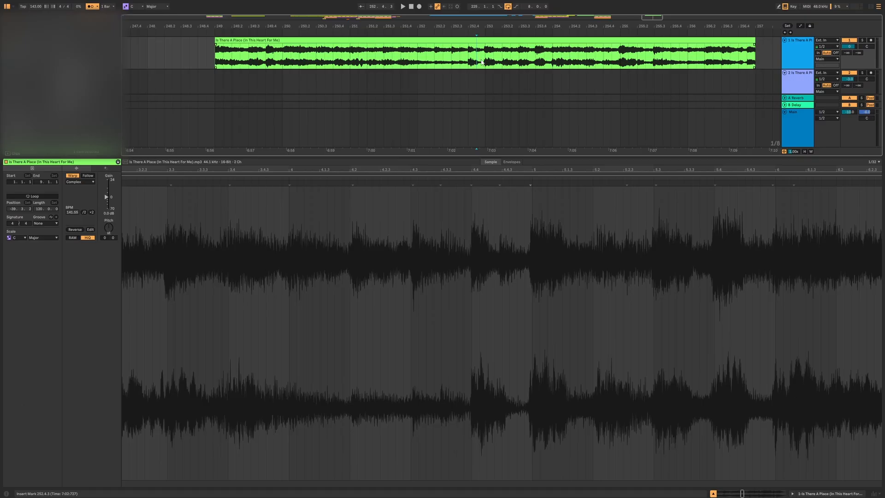
{"action": "scroll", "coordinate": [496, 183], "scroll_direction": "right", "scroll_amount": 1}
{"action": "left_click_drag", "start_coordinate": [522, 280], "coordinate": [488, 284]}
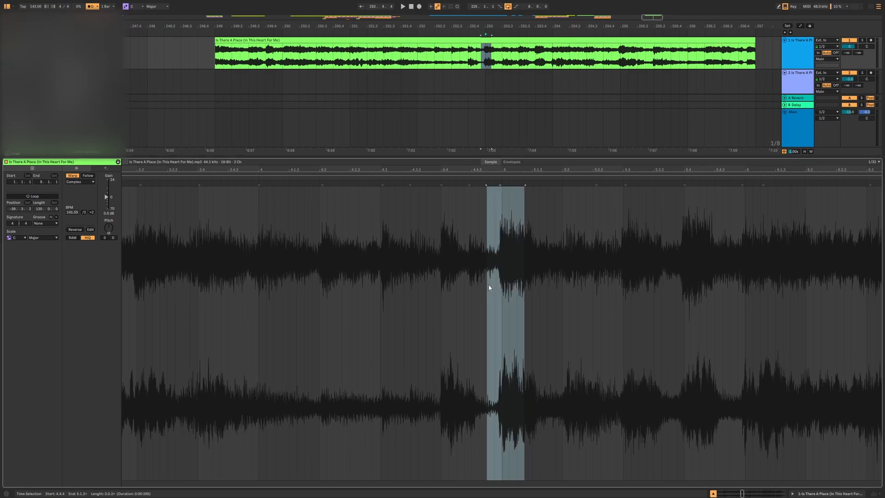
{"action": "key", "text": "space"}
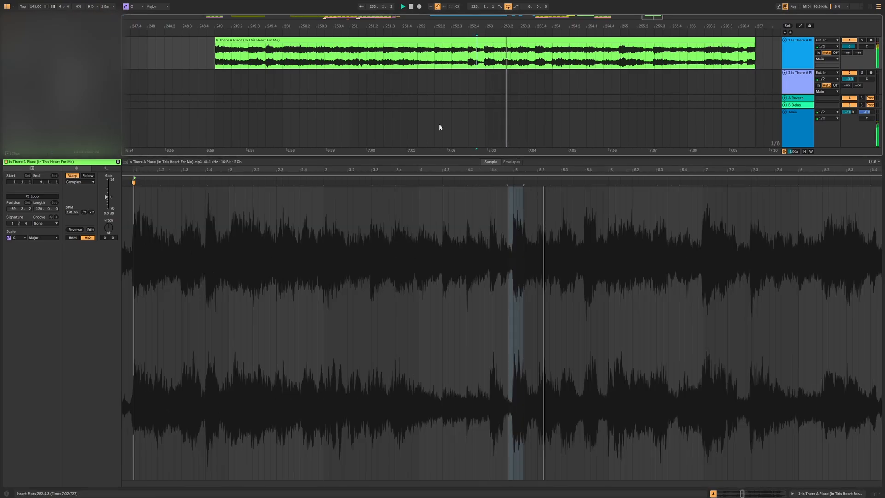
{"action": "key", "text": "space"}
Align the transient at bar 5 to the grid with a warp marker, and add warp markers at bars 3 and 7.
{"action": "left_click", "coordinate": [504, 247]}
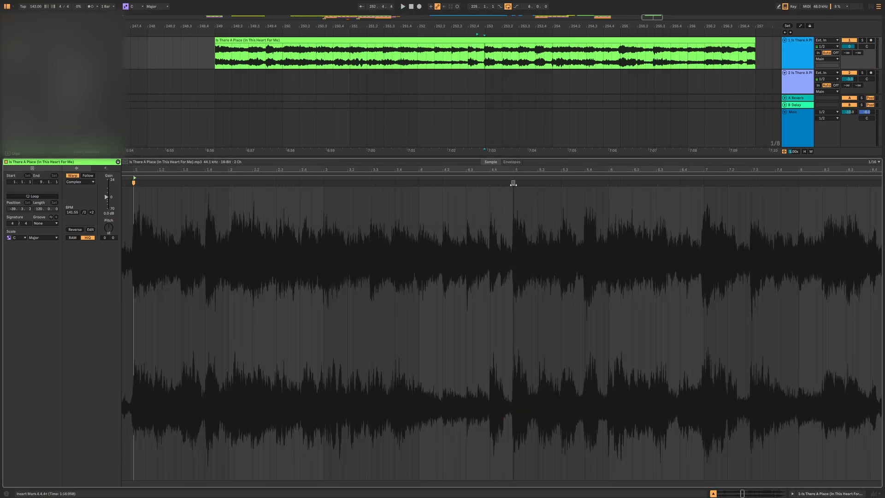
{"action": "left_click_drag", "start_coordinate": [513, 183], "coordinate": [515, 183]}
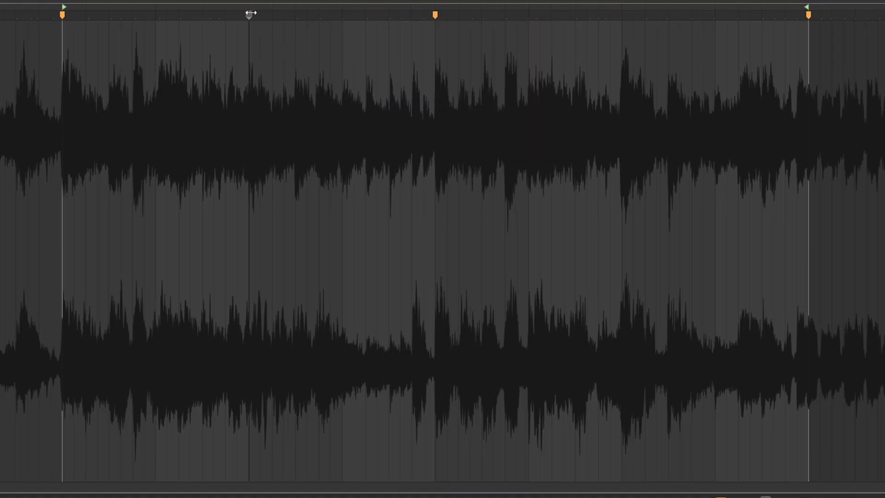
{"action": "double_click", "coordinate": [249, 14]}
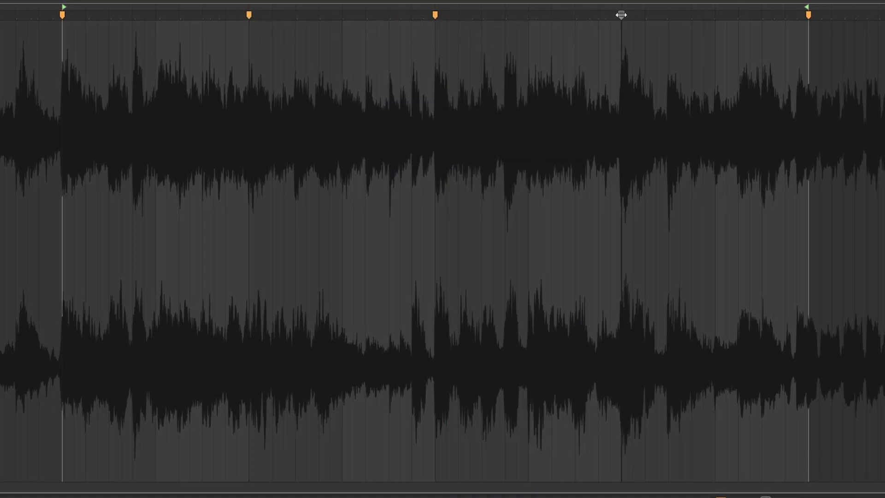
{"action": "mouse_move", "coordinate": [621, 14]}
{"action": "left_mouse_down"}
{"action": "mouse_move", "coordinate": [632, 14]}
{"action": "mouse_move", "coordinate": [621, 15]}
{"action": "left_mouse_up"}
Pull the transient just after bar 2 of the sample onto the bar 2 grid line and play the warped clip.
{"action": "left_click", "coordinate": [537, 130]}
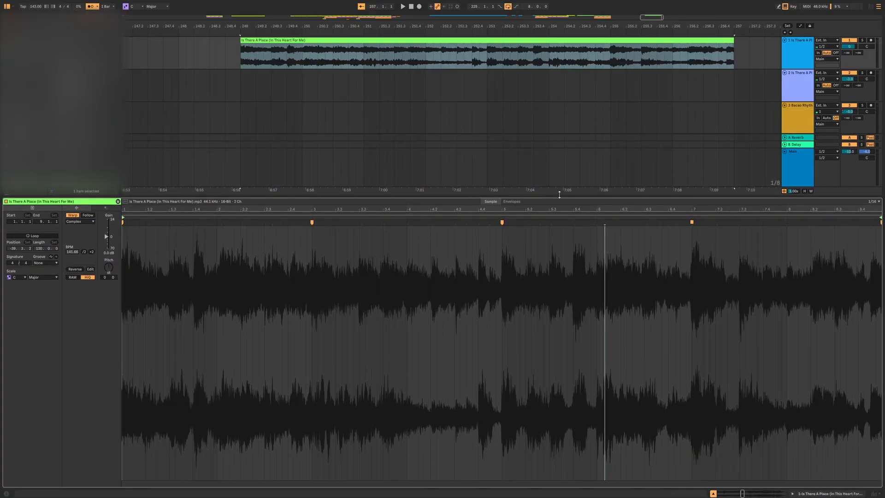
{"action": "left_click_drag", "start_coordinate": [559, 194], "coordinate": [559, 186]}
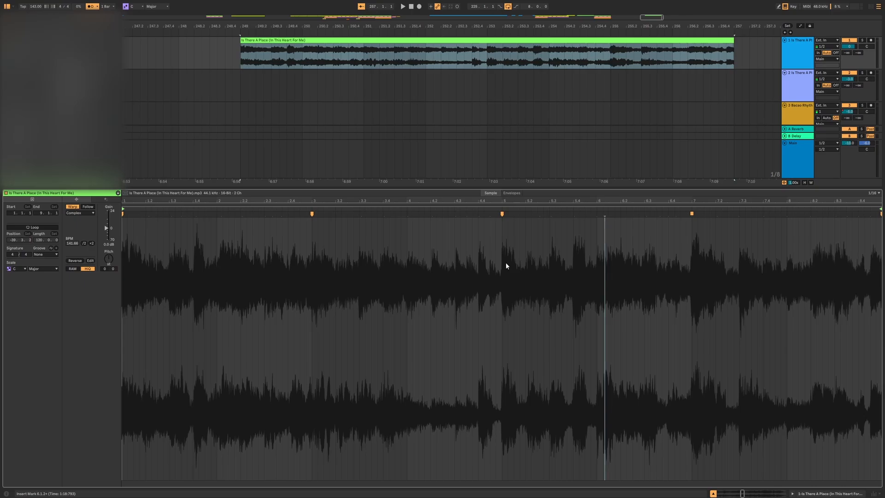
{"action": "key", "text": "minus"}
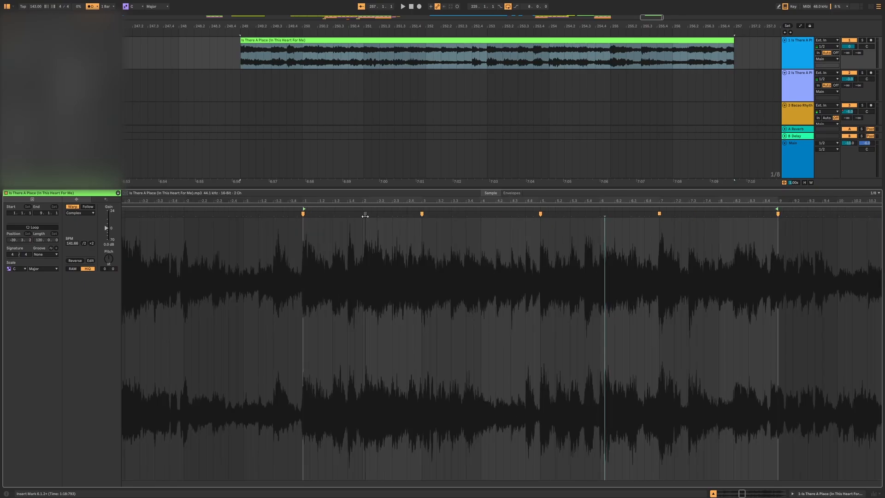
{"action": "left_click", "coordinate": [365, 215]}
{"action": "left_click_drag", "start_coordinate": [365, 215], "coordinate": [362, 216]}
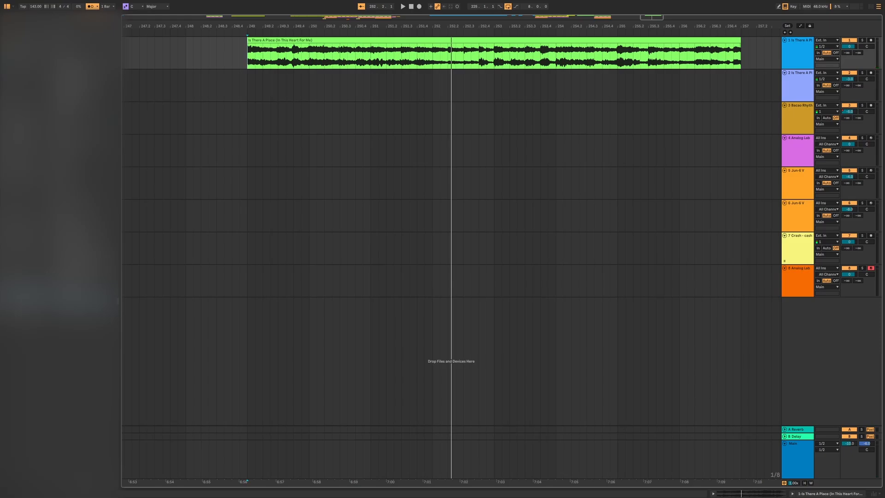
{"action": "key", "text": "space"}
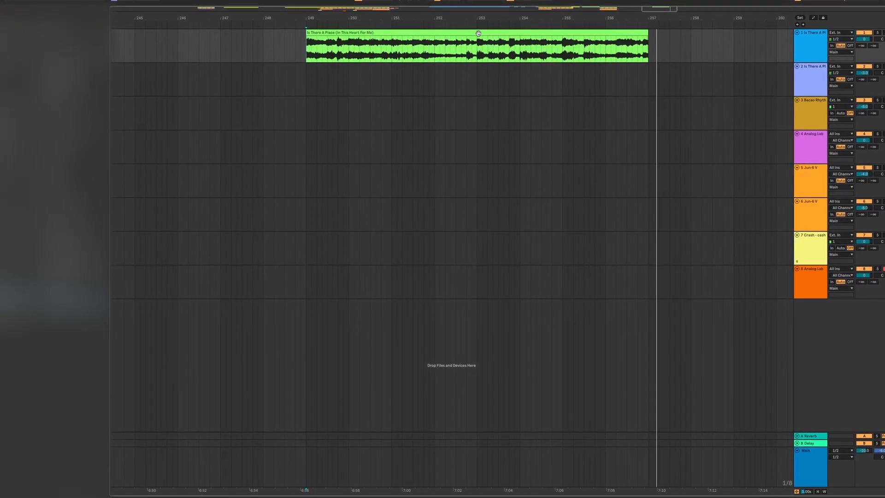
Set the project tempo to 155 BPM and play the Re-Pitch sample clip from bar 241.
{"action": "left_click", "coordinate": [479, 33]}
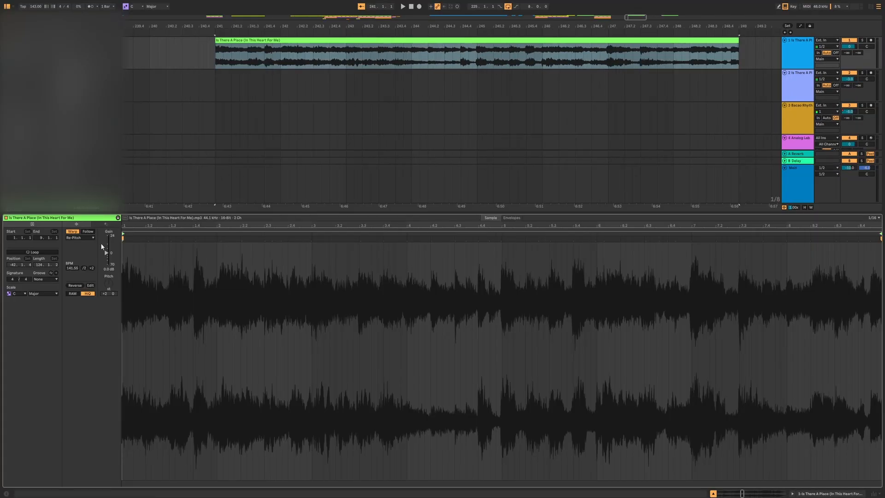
{"action": "key", "text": "ctrl+alt+l"}
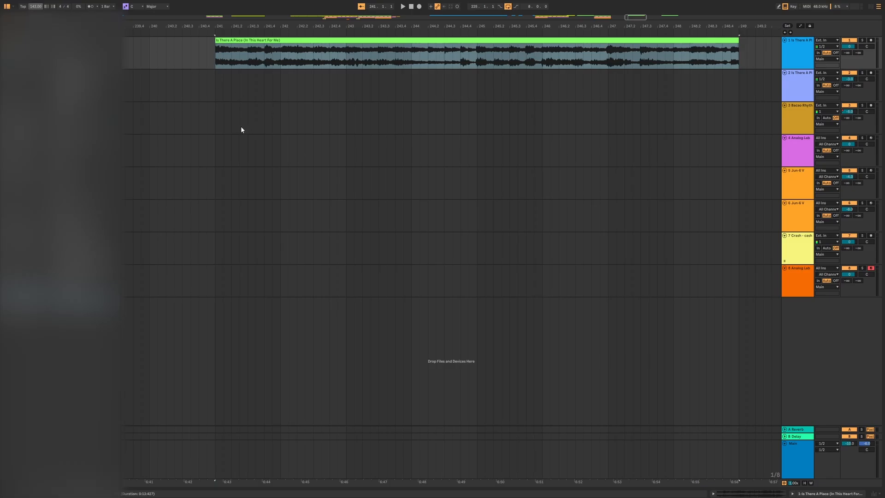
{"action": "left_click", "coordinate": [35, 6]}
{"action": "type", "text": "155"}
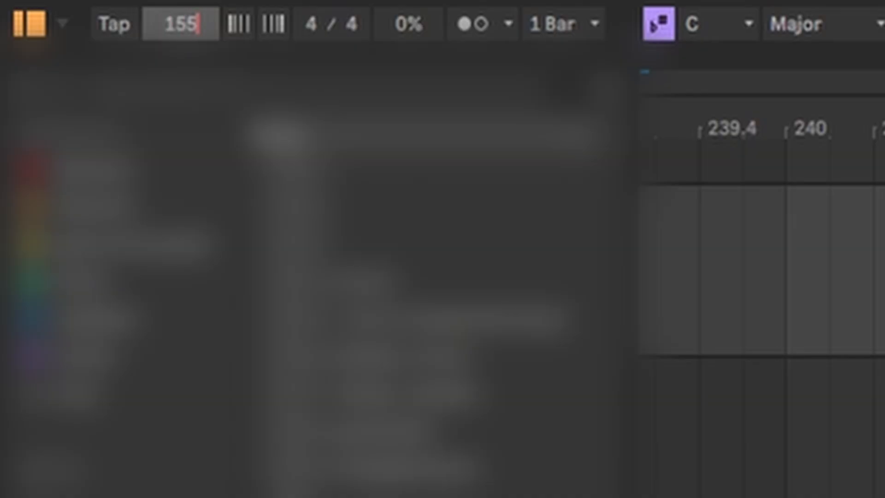
{"action": "key", "text": "Return"}
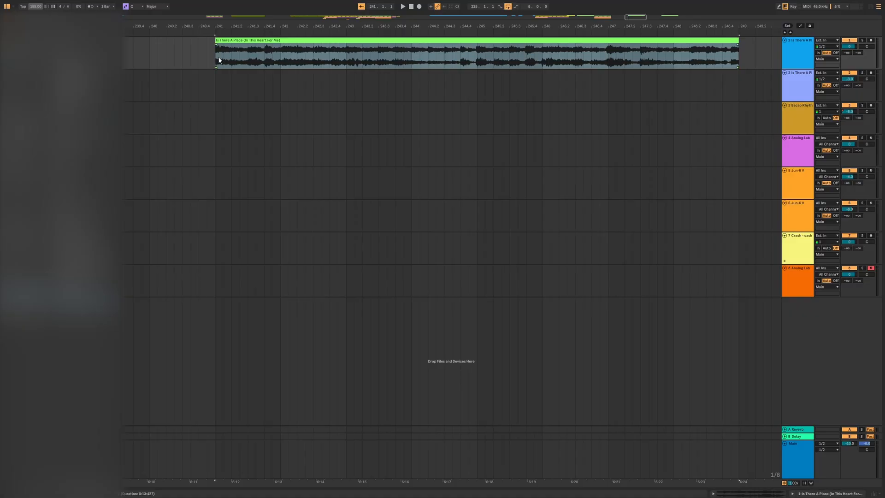
{"action": "left_click", "coordinate": [219, 60]}
{"action": "key", "text": "space"}
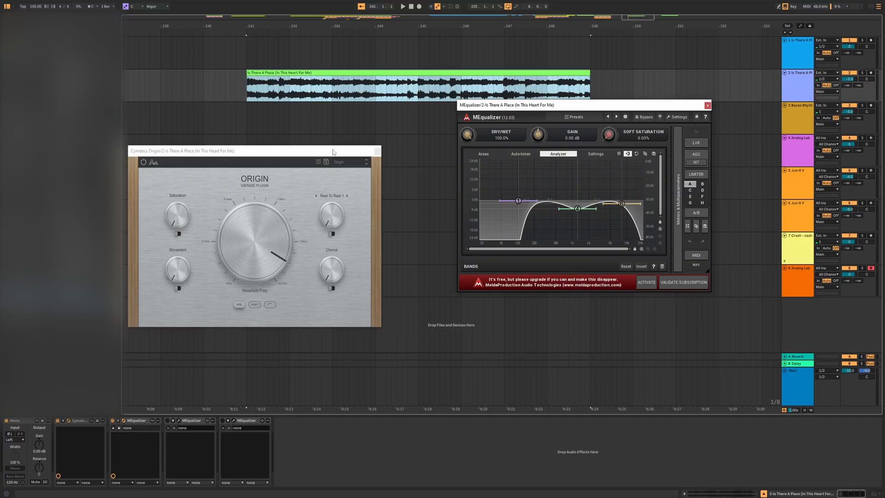
Hide the Origin and MEqualizer plugin windows and play the sample on the second track from bar 241.
{"action": "left_click_drag", "start_coordinate": [324, 151], "coordinate": [385, 118]}
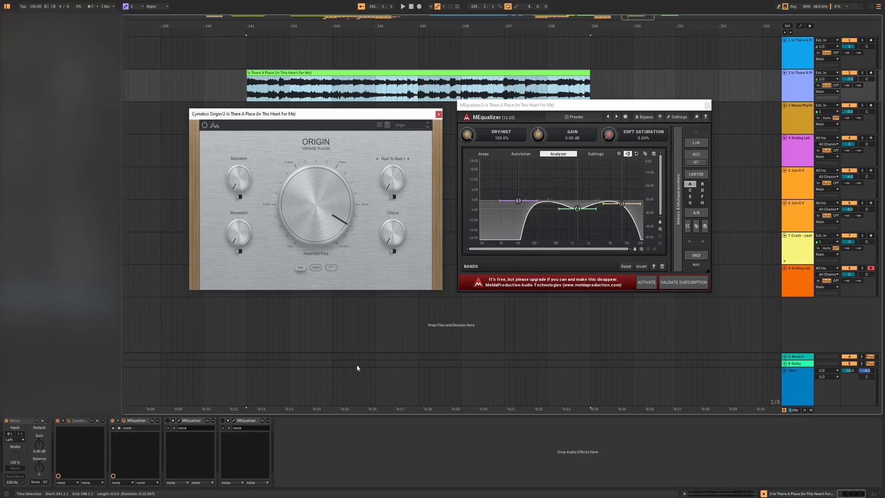
{"action": "key", "text": "ctrl+alt+p"}
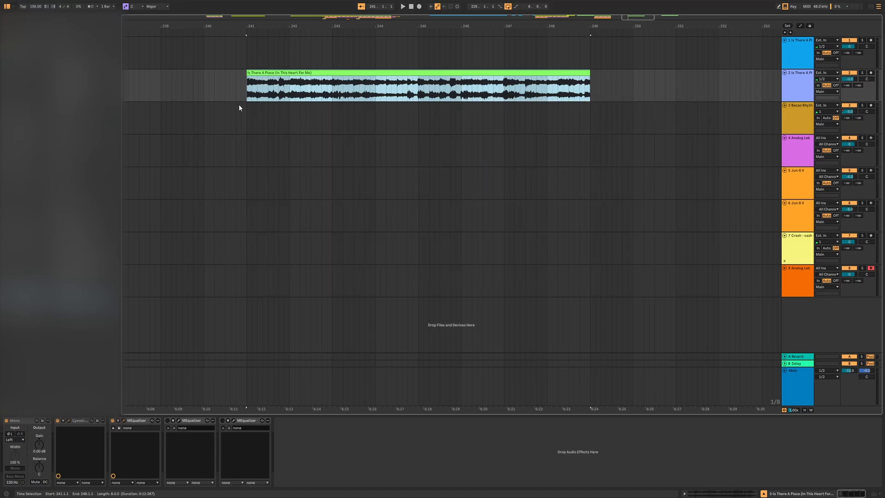
{"action": "left_click", "coordinate": [251, 89]}
{"action": "key", "text": "space"}
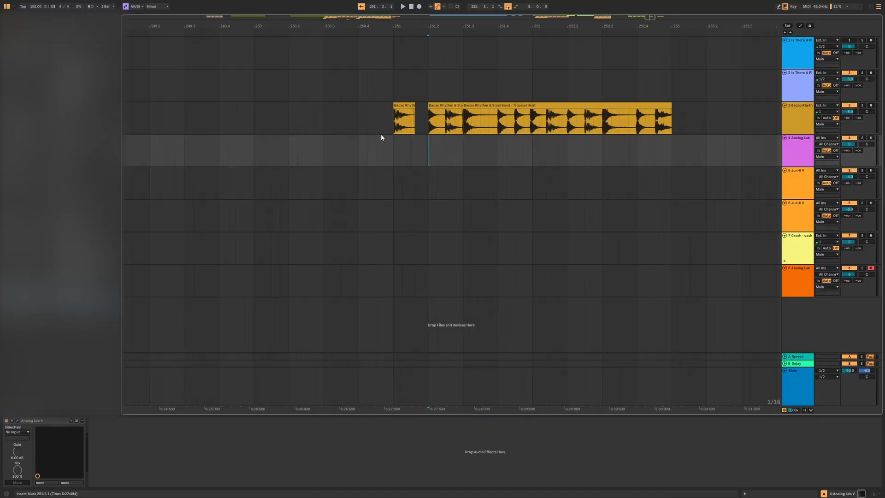
Play the chopped Bacao Rhythm & Steel Band drum clips from bar 251.
{"action": "left_click", "coordinate": [390, 125]}
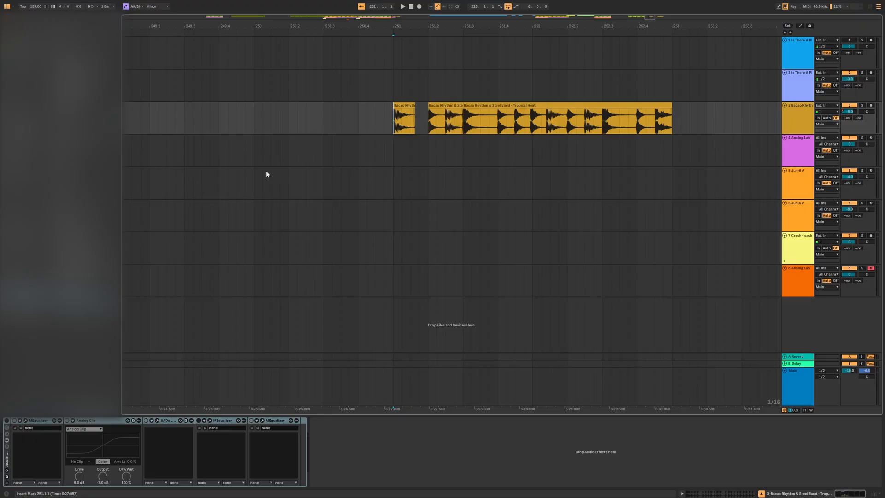
{"action": "key", "text": "space"}
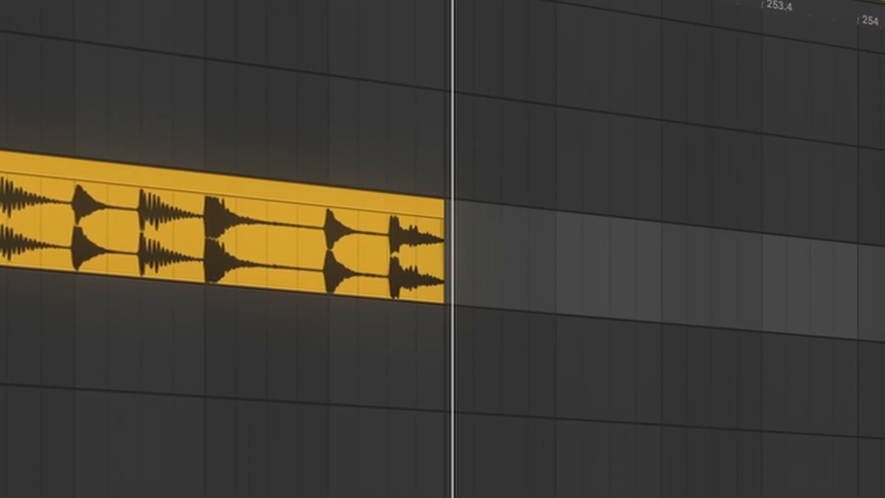
Place the playback start at bar 241 on the second track, at the beginning of the chopped sample clips.
{"action": "left_click", "coordinate": [25, 420]}
{"action": "left_click_drag", "start_coordinate": [532, 102], "coordinate": [517, 80]}
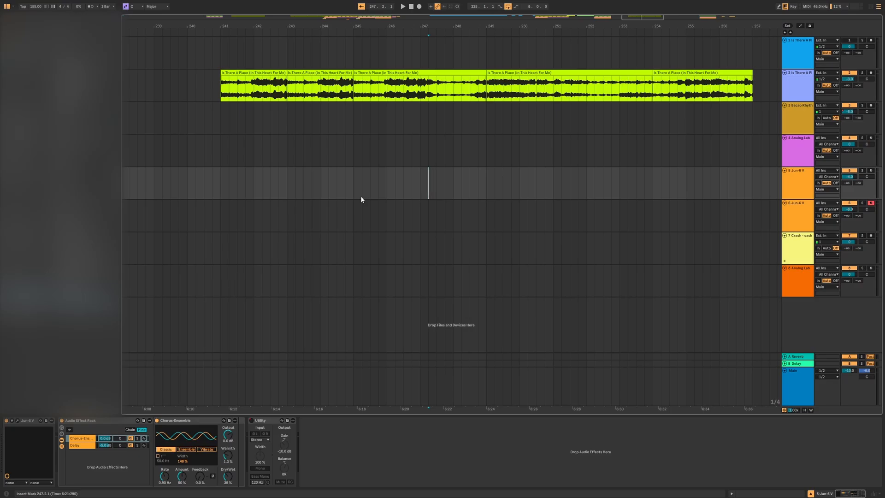
{"action": "left_click", "coordinate": [221, 94]}
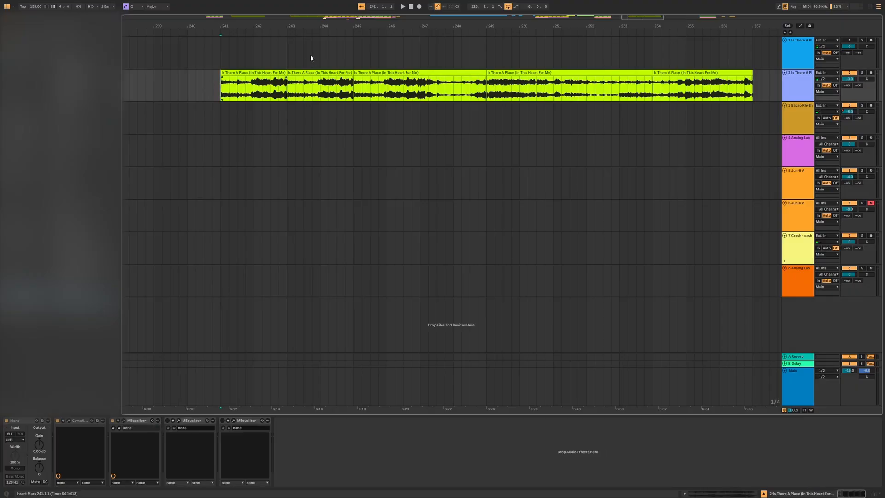